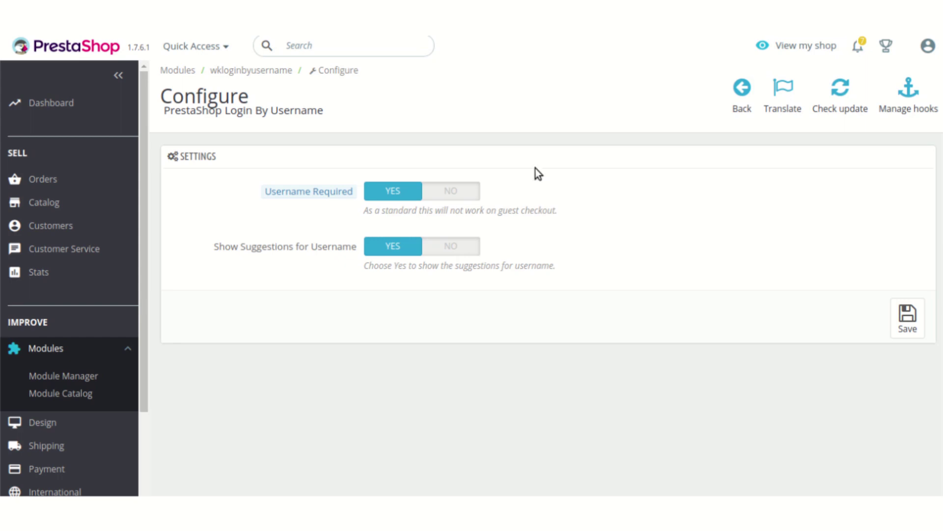
# - Go to the shop's storefront through View my shop
pyautogui.click(802, 48)
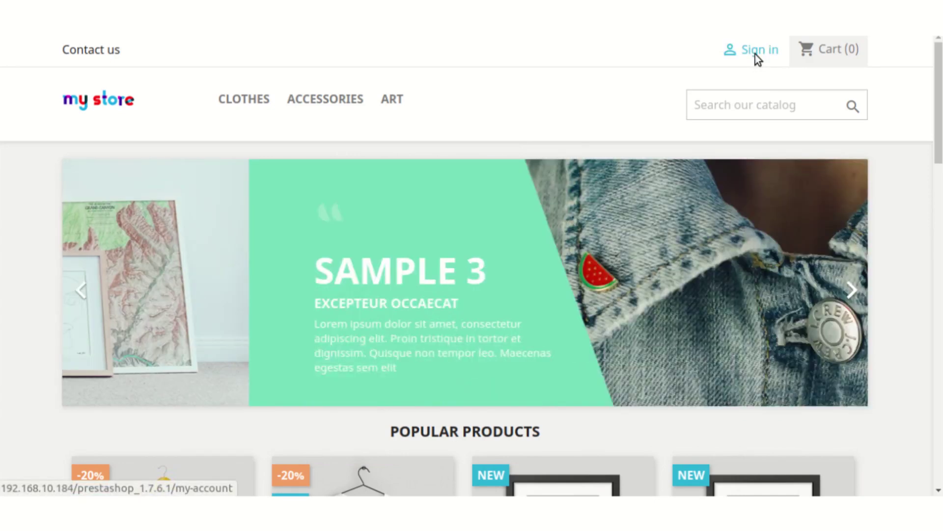
# - From the storefront's Sign in page, open the Create an account form and view its Username field
pyautogui.click(753, 53)
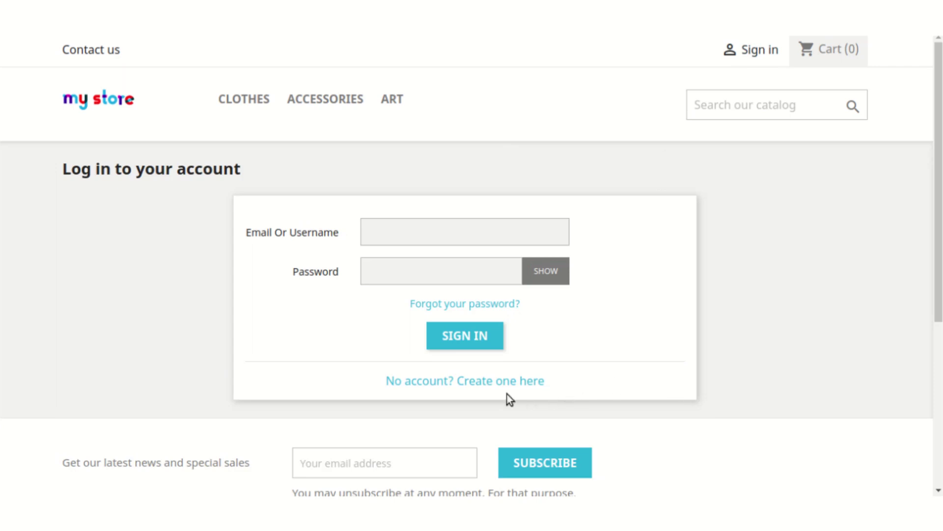
pyautogui.click(450, 383)
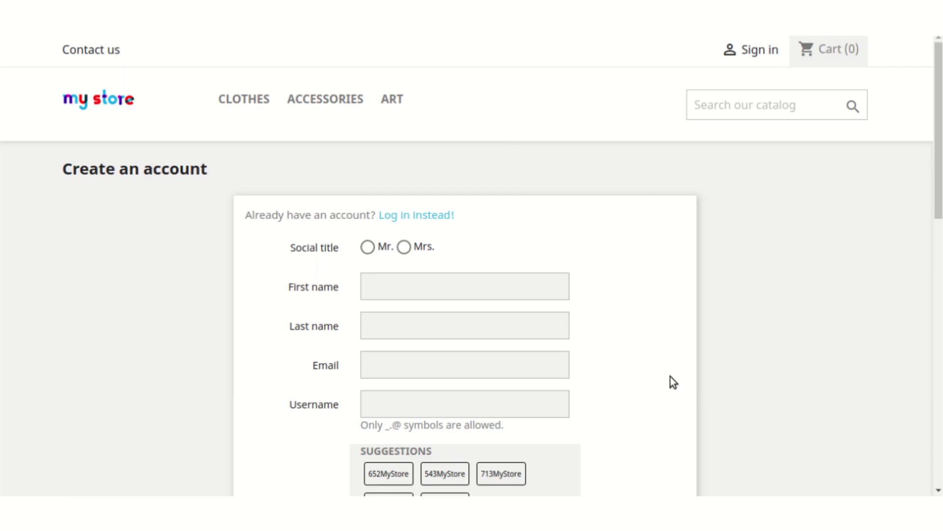
pyautogui.scroll(-2, 639, 363)
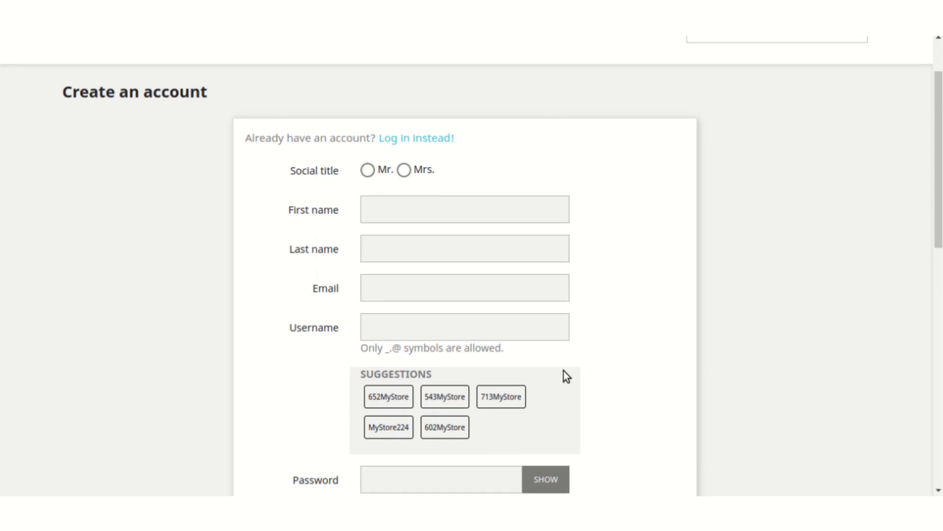
pyautogui.scroll(-2, 576, 341)
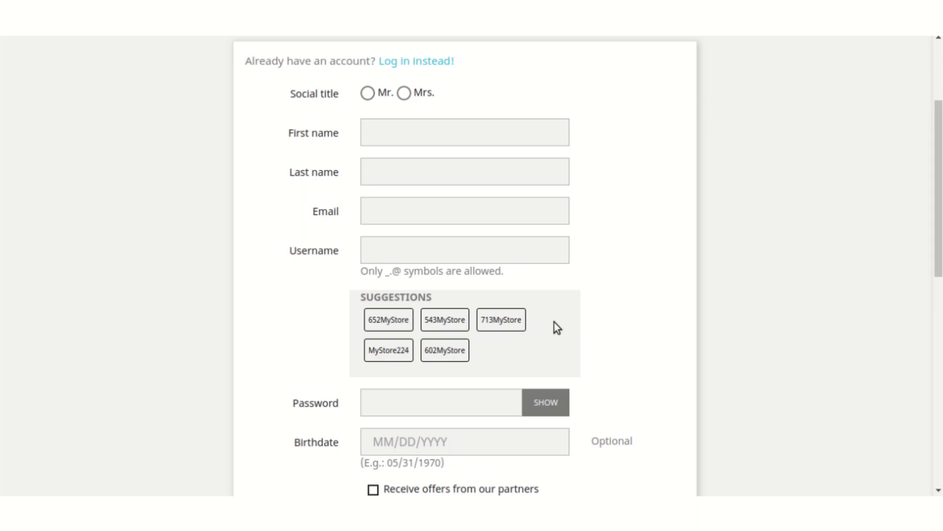
pyautogui.scroll(-1, 554, 322)
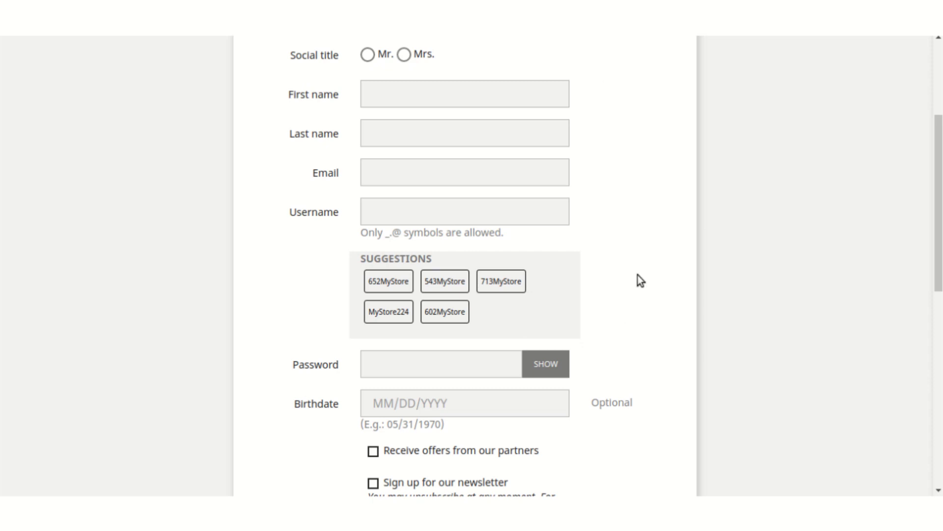
pyautogui.scroll(1, 638, 268)
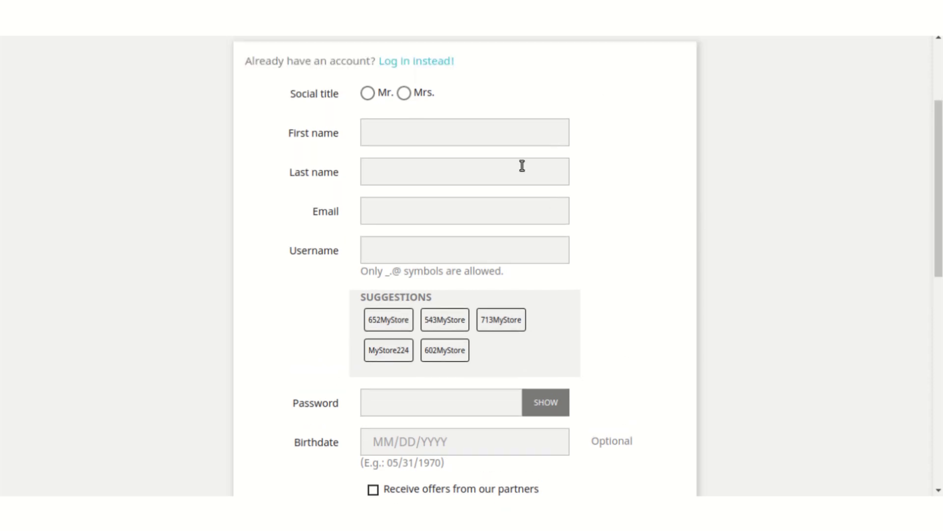
# - Choose the Mr. social title and enter the customer's first name, last name and e-mail address
pyautogui.click(366, 94)
pyautogui.click(380, 142)
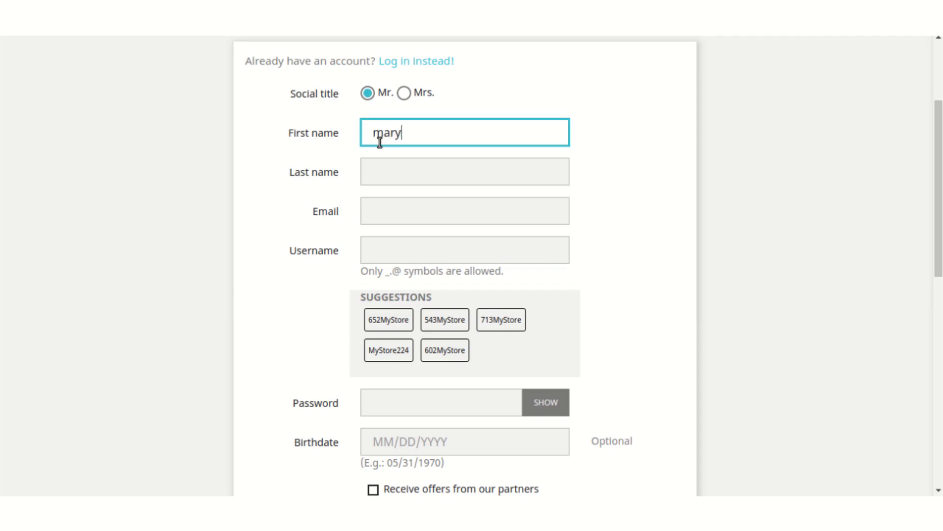
pyautogui.press('Tab')
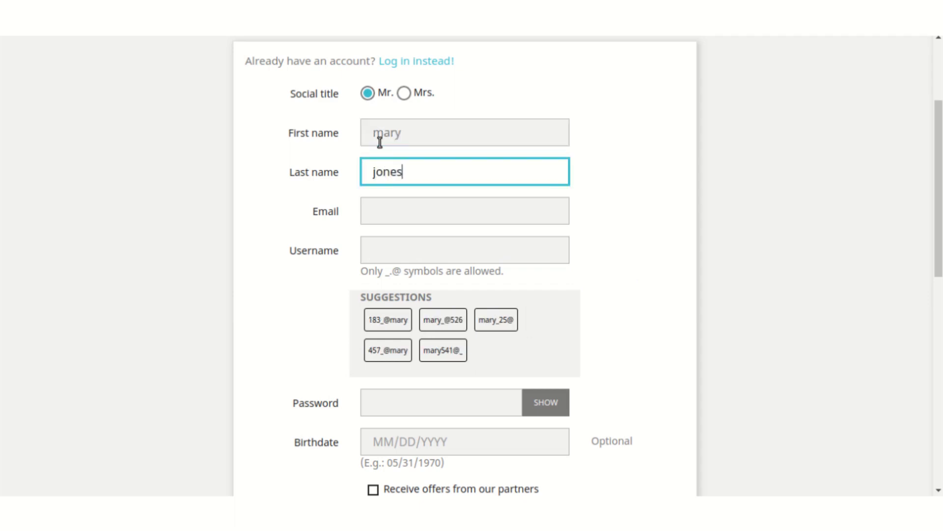
pyautogui.press('Tab')
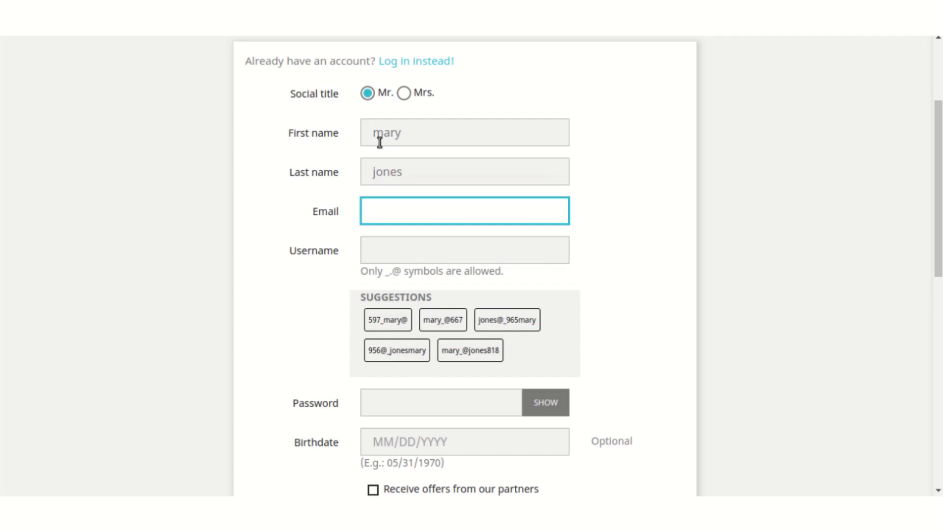
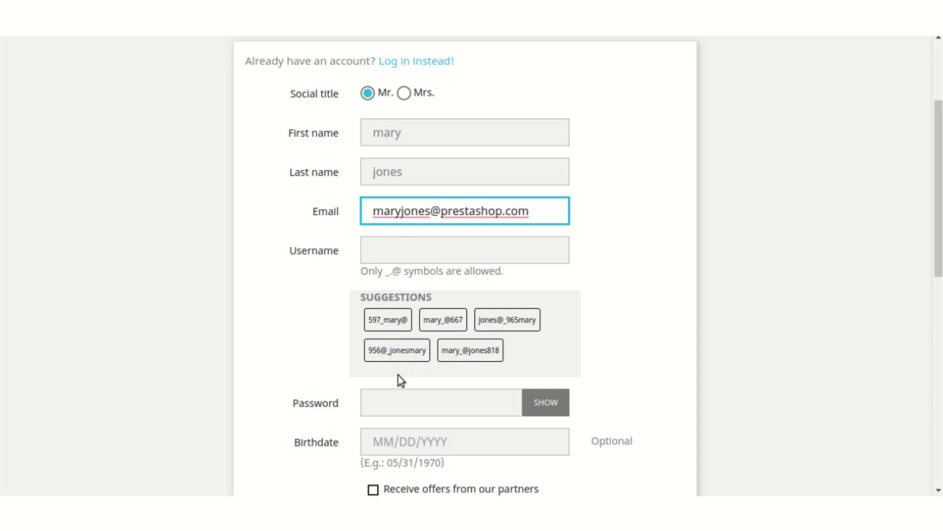
# - Enter the account password and birthdate 01/01/1980 so the username suggestions refresh
pyautogui.scroll(-3, 398, 378)
pyautogui.click(391, 328)
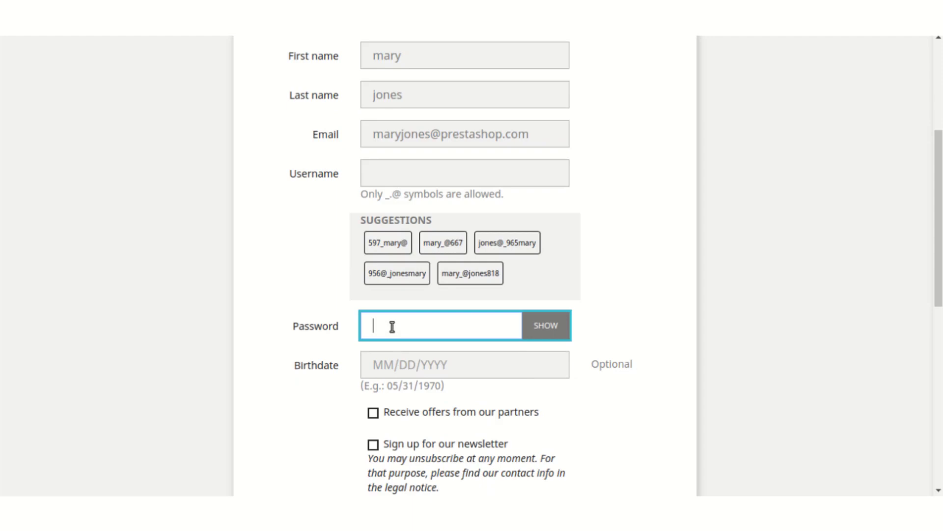
pyautogui.write('•••••')
pyautogui.write('123')
pyautogui.click(389, 368)
pyautogui.write('01/01/')
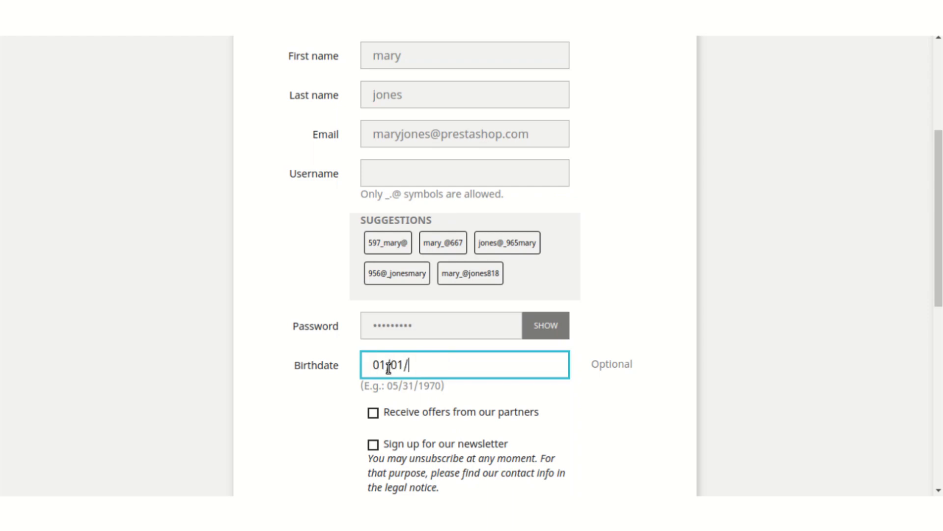
pyautogui.write('1980')
pyautogui.click(662, 313)
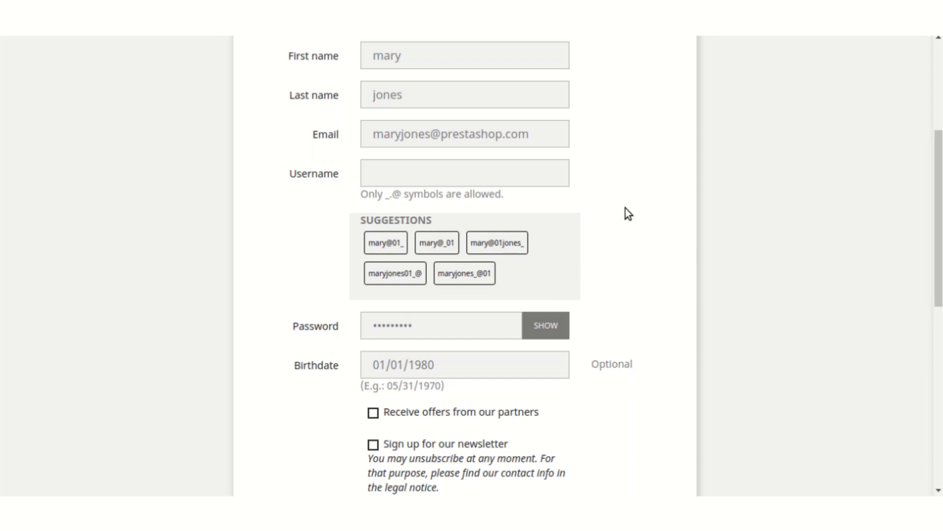
# - Fill the Username field with the second suggested username chip
pyautogui.scroll(2, 626, 208)
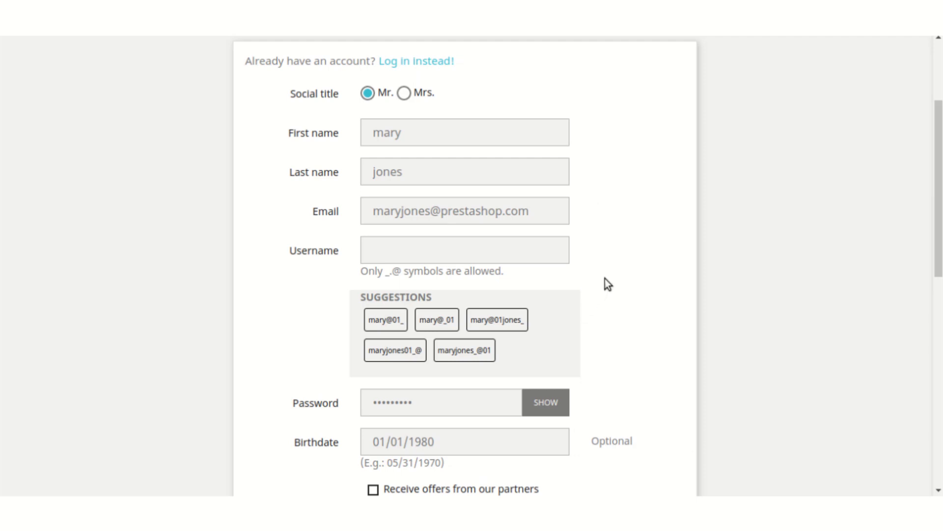
pyautogui.scroll(-1, 605, 278)
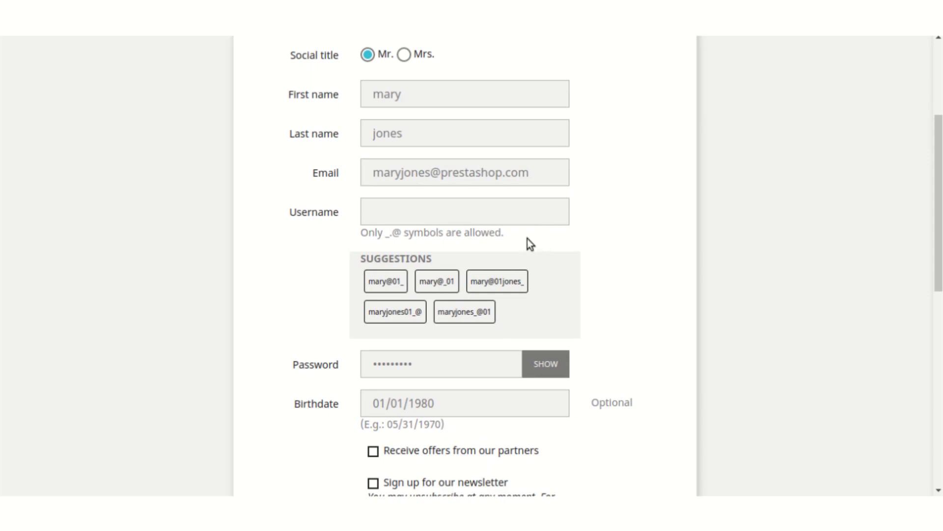
pyautogui.click(494, 216)
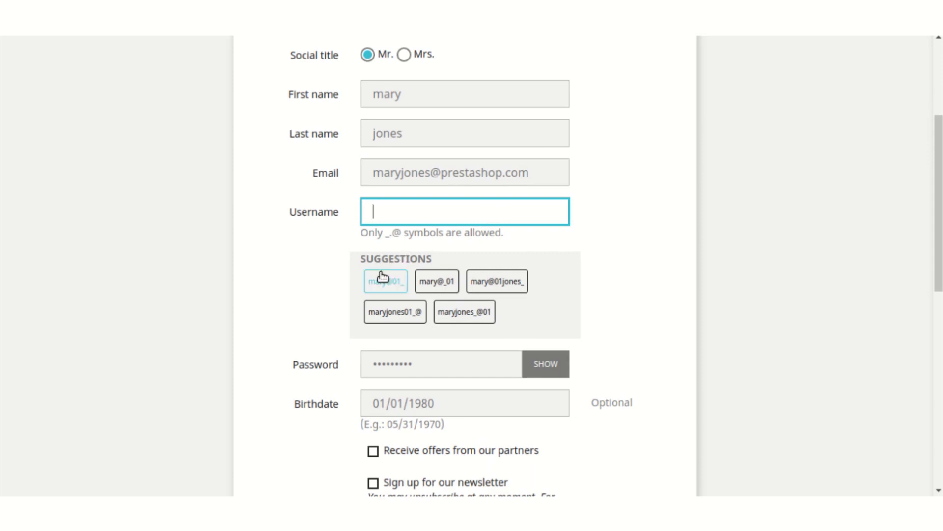
pyautogui.click(444, 279)
pyautogui.click(446, 335)
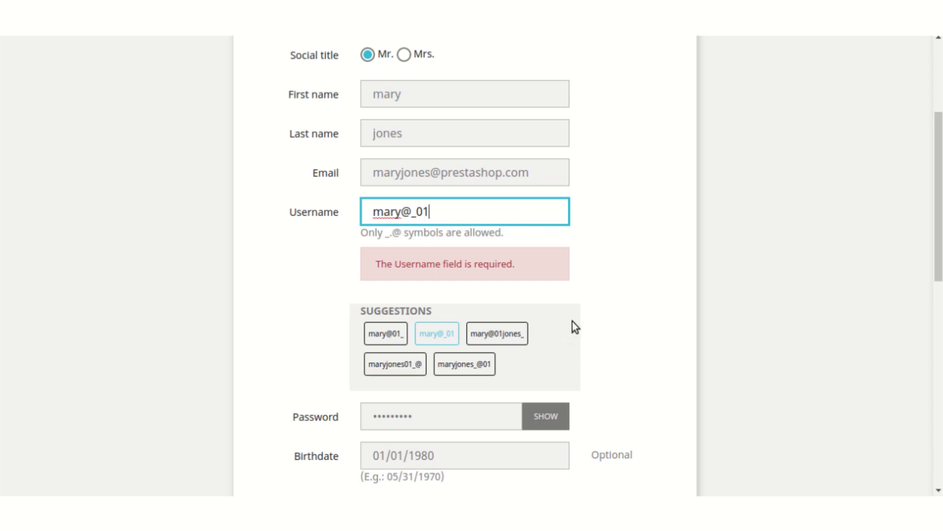
pyautogui.scroll(-6, 600, 315)
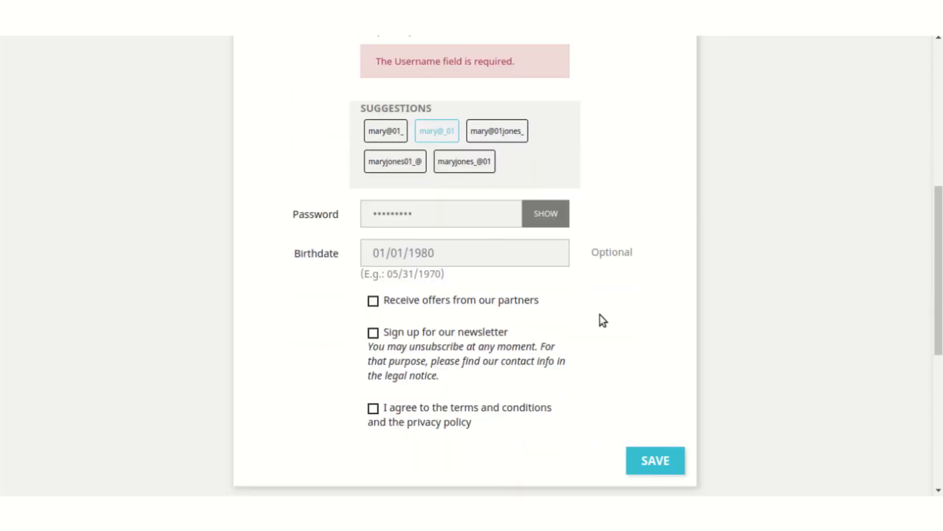
# - Accept the terms and privacy policy and save the new customer account
pyautogui.click(378, 306)
pyautogui.scroll(5, 591, 288)
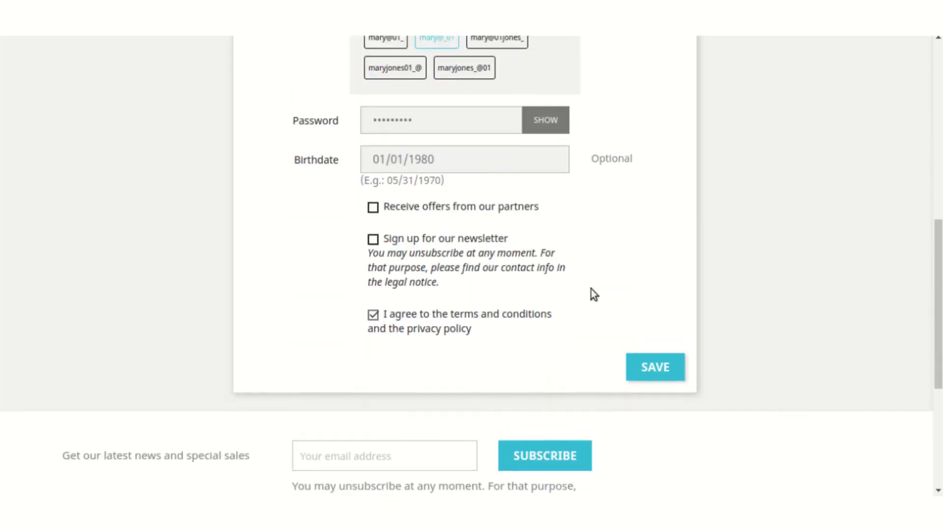
pyautogui.scroll(-6, 594, 297)
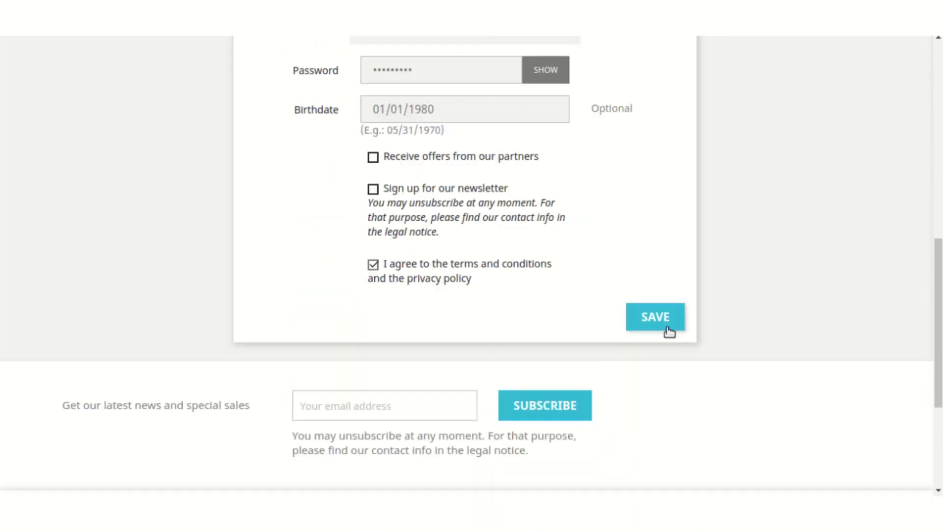
pyautogui.scroll(3, 570, 196)
pyautogui.scroll(2, 572, 201)
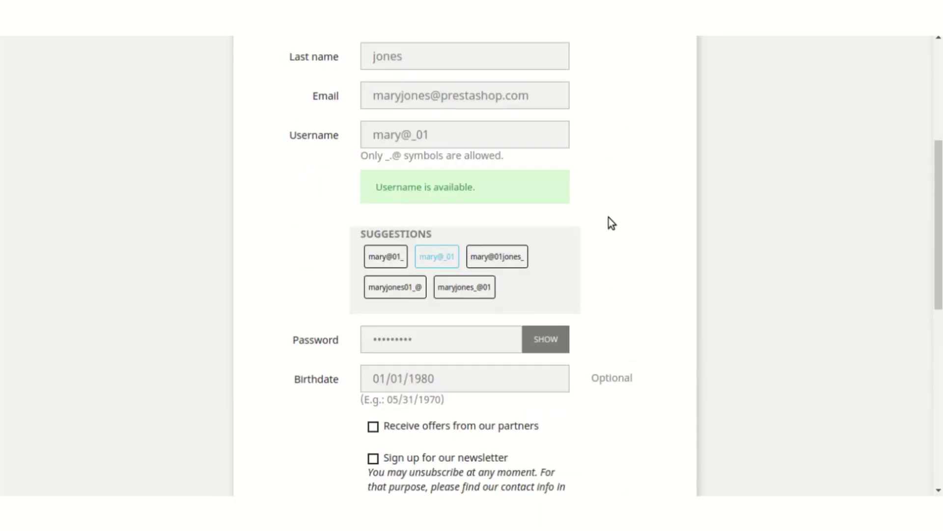
pyautogui.scroll(2, 615, 216)
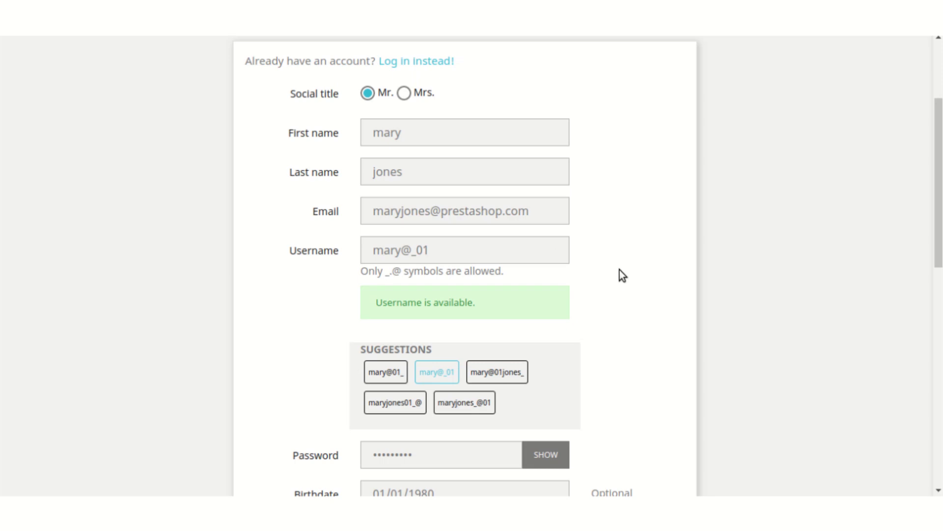
pyautogui.scroll(-9, 620, 269)
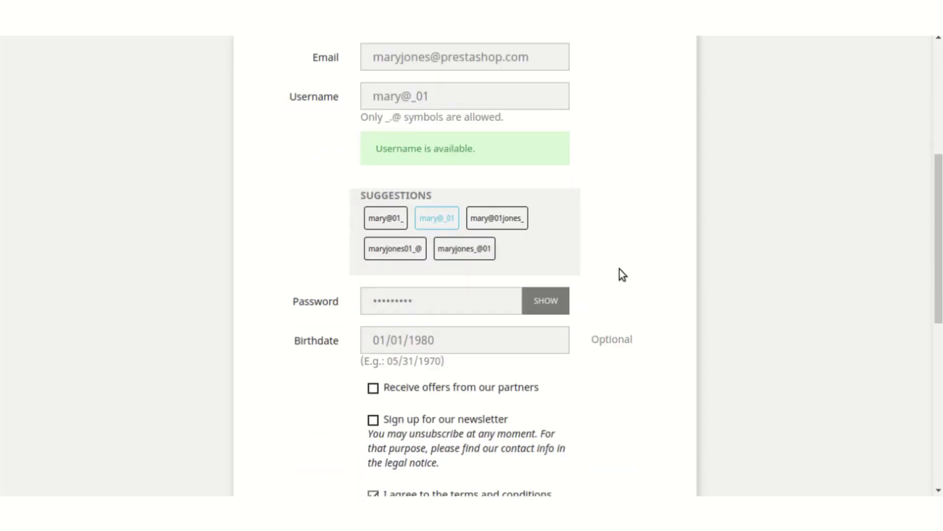
pyautogui.scroll(2, 609, 253)
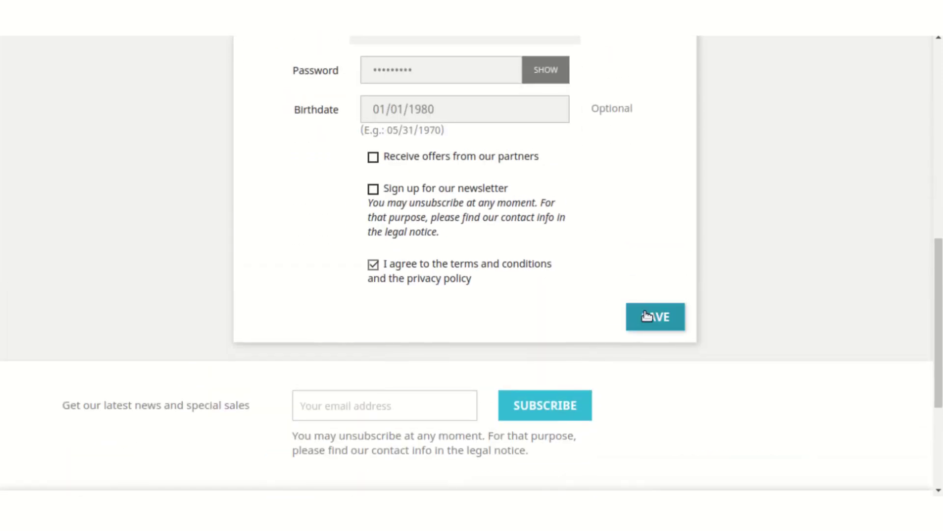
pyautogui.click(649, 314)
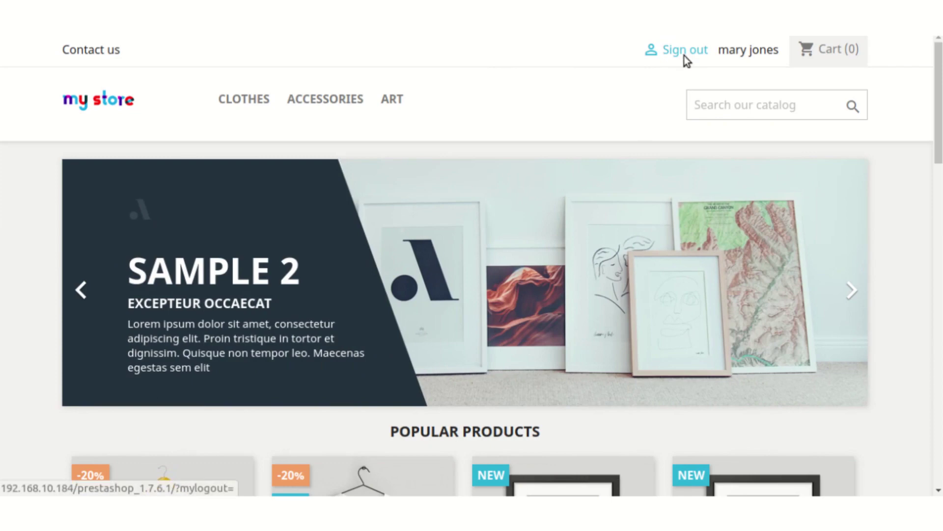
# - Sign out, then log back in with the customer's username and password
pyautogui.click(684, 51)
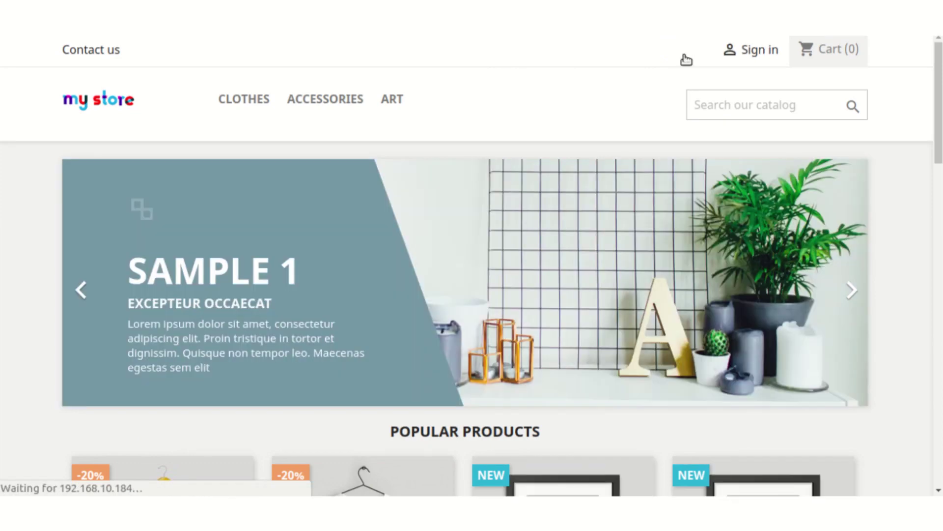
pyautogui.click(758, 53)
pyautogui.click(404, 230)
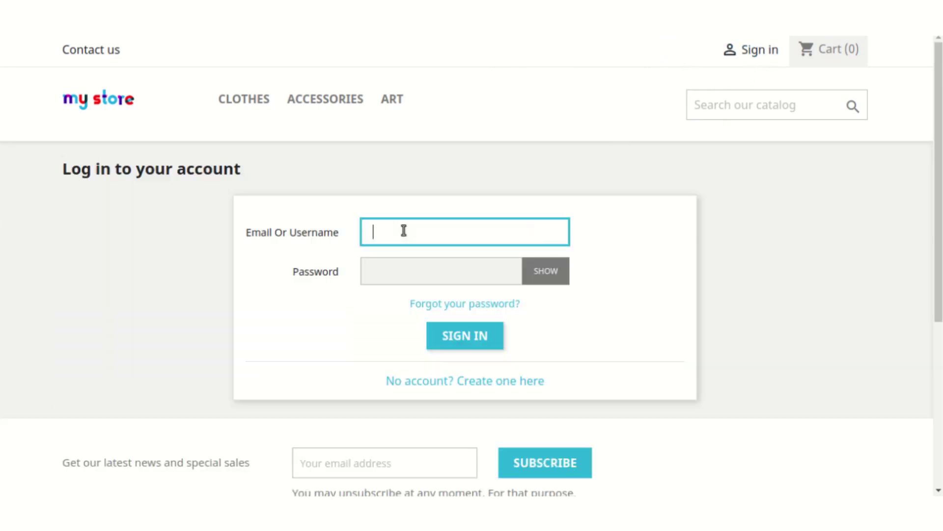
pyautogui.write('mary@_01')
pyautogui.press('Tab')
pyautogui.write('password1')
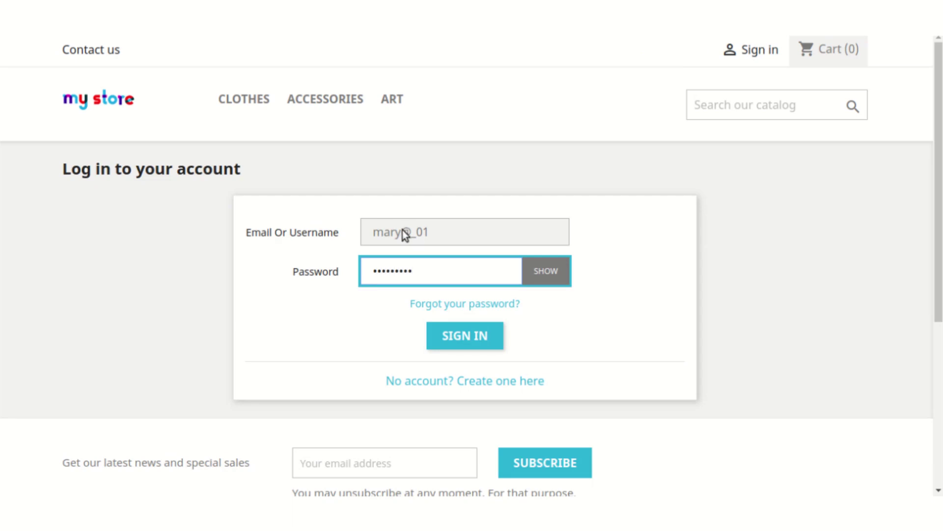
pyautogui.press('Return')
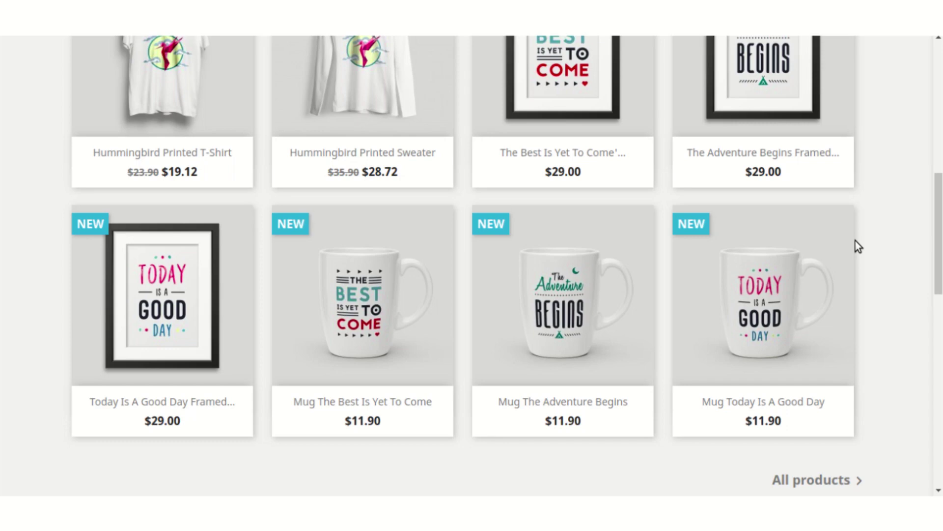
# - Add The Best Is Yet To Come framed poster to the cart and review checkout's personal information form
pyautogui.scroll(2, 853, 236)
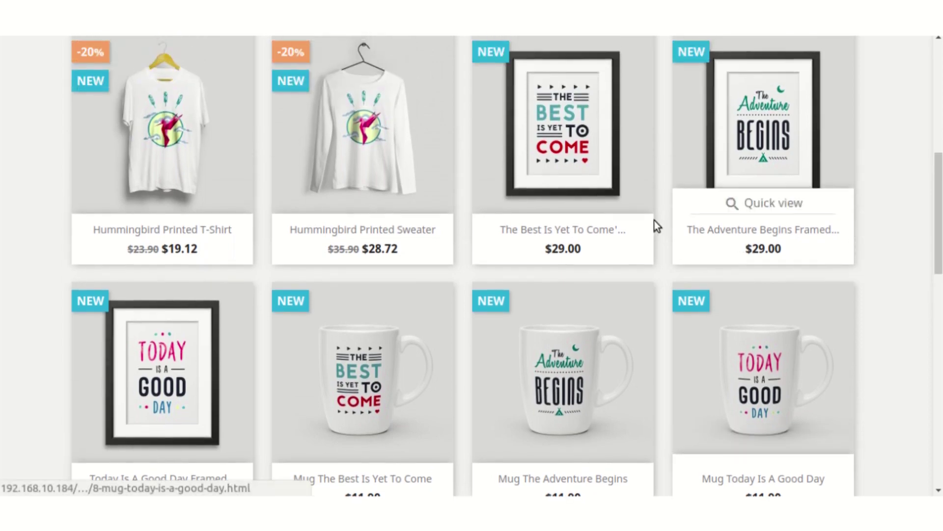
pyautogui.click(550, 117)
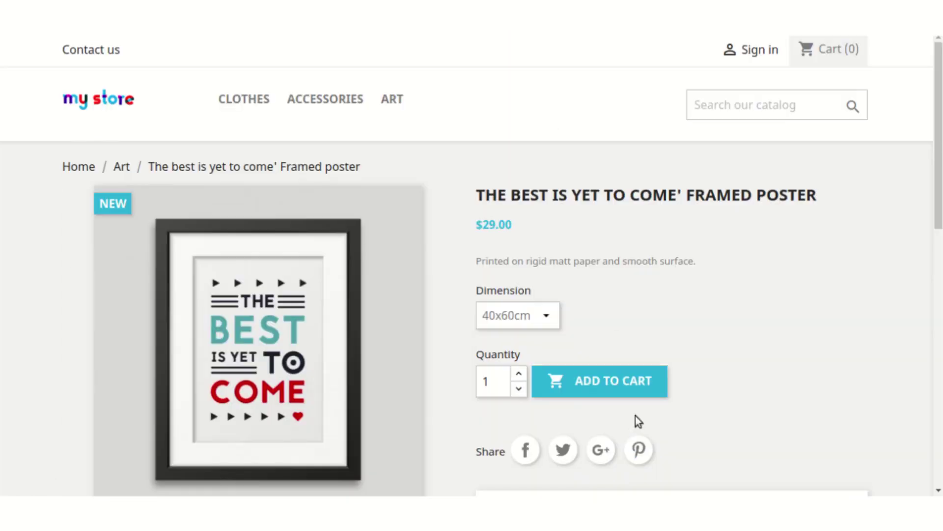
pyautogui.click(635, 384)
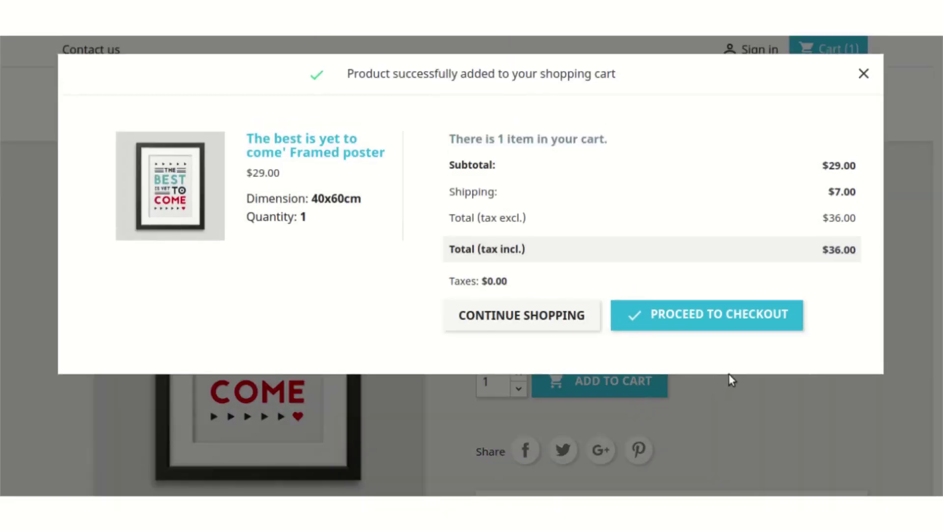
pyautogui.click(740, 316)
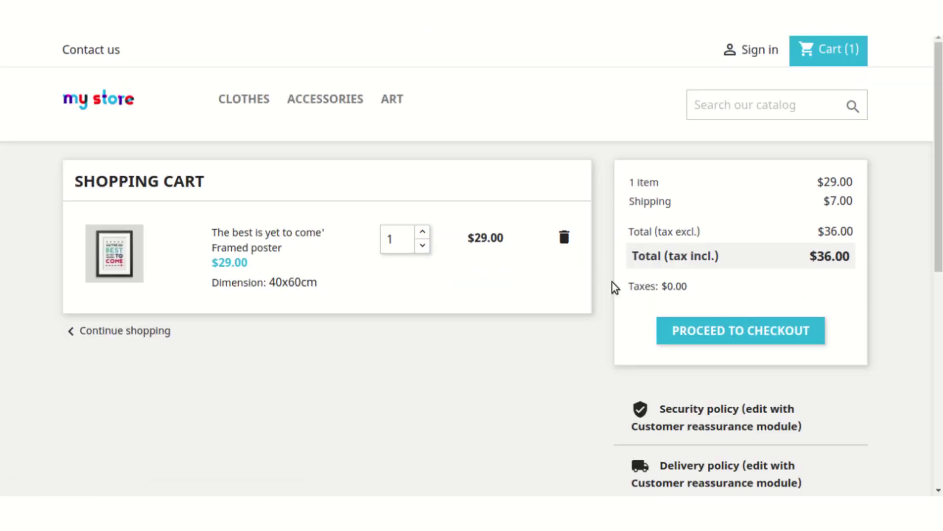
pyautogui.click(717, 330)
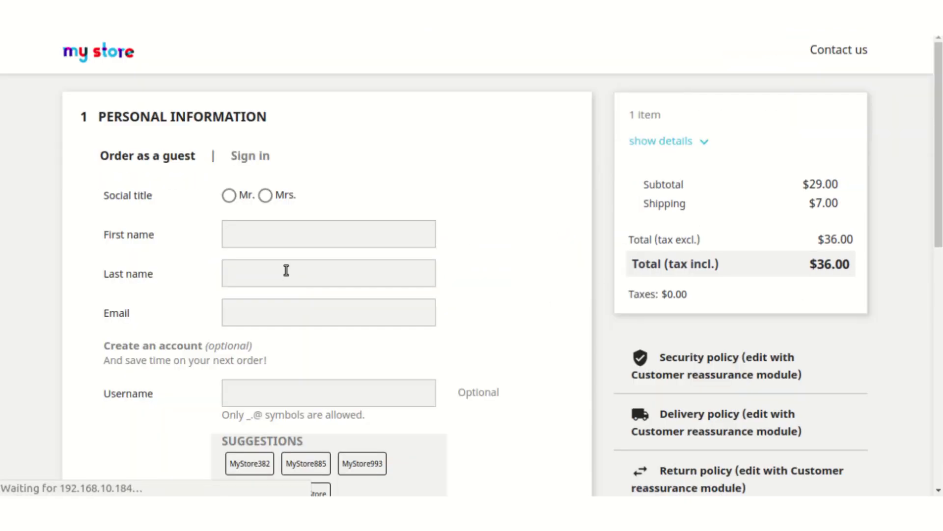
pyautogui.scroll(-3, 466, 243)
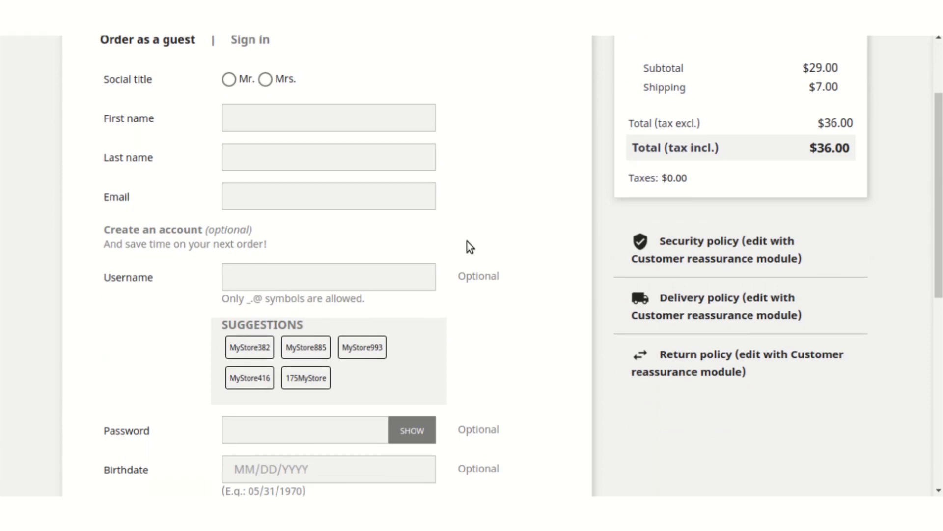
pyautogui.scroll(-1, 472, 244)
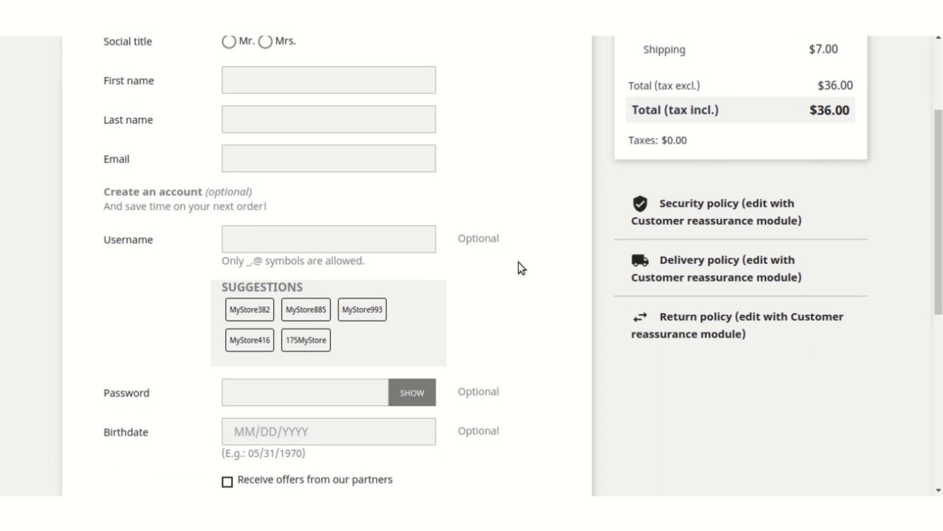
pyautogui.scroll(-2, 519, 264)
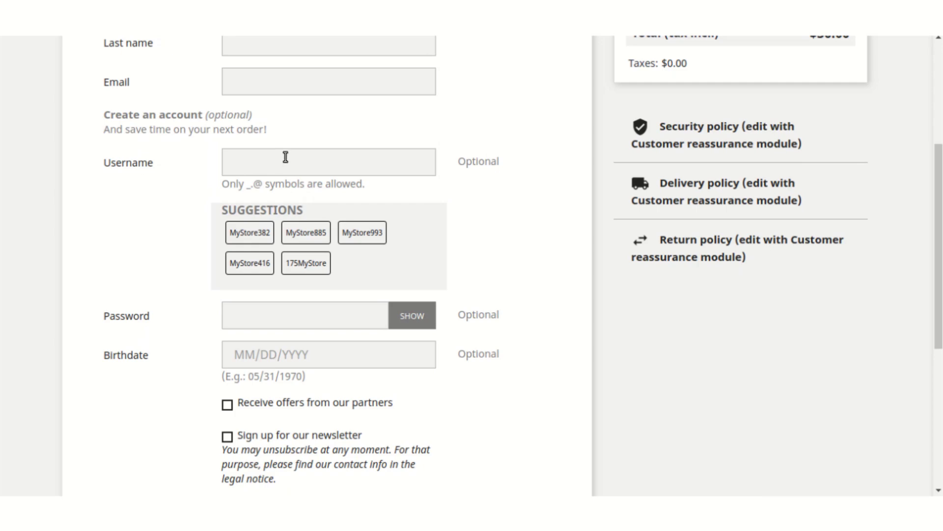
pyautogui.scroll(2, 284, 155)
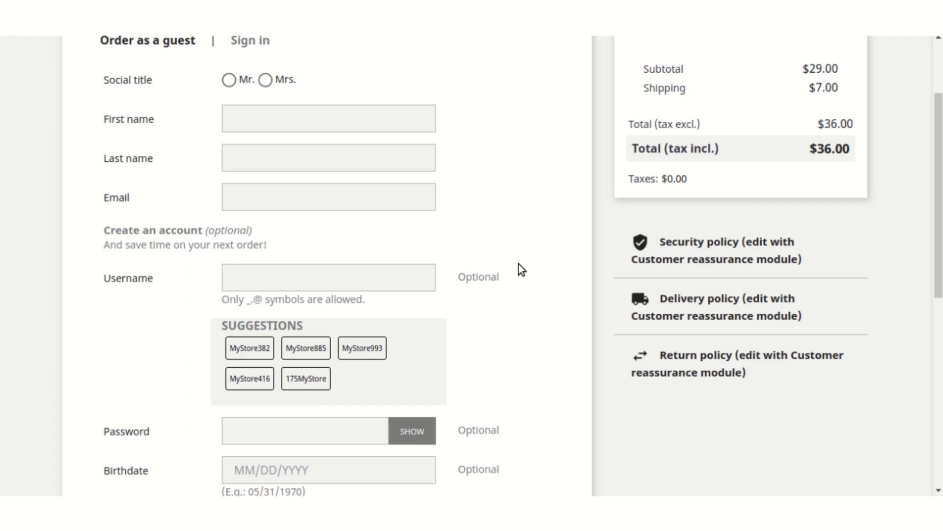
pyautogui.scroll(2, 521, 260)
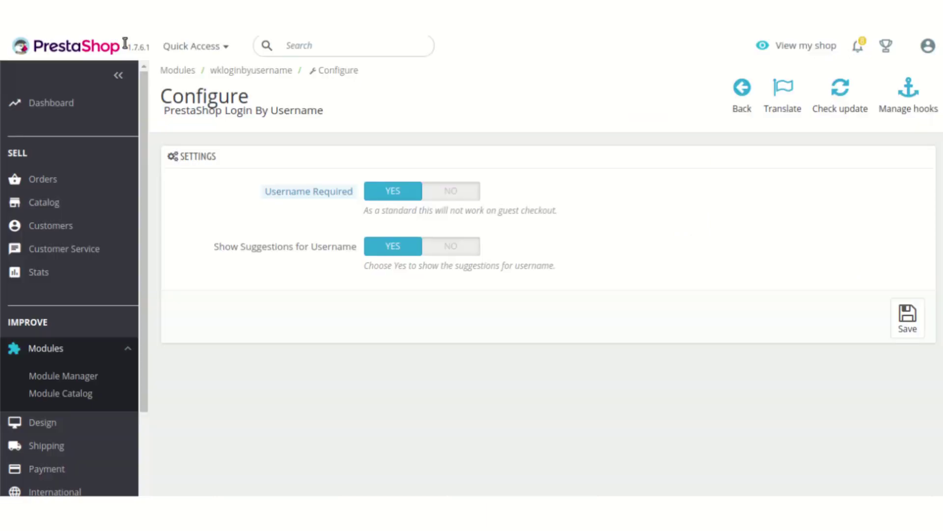
# - Open Customers > Customers and zoom out to see the new customer's username in the table
pyautogui.moveTo(112, 230)
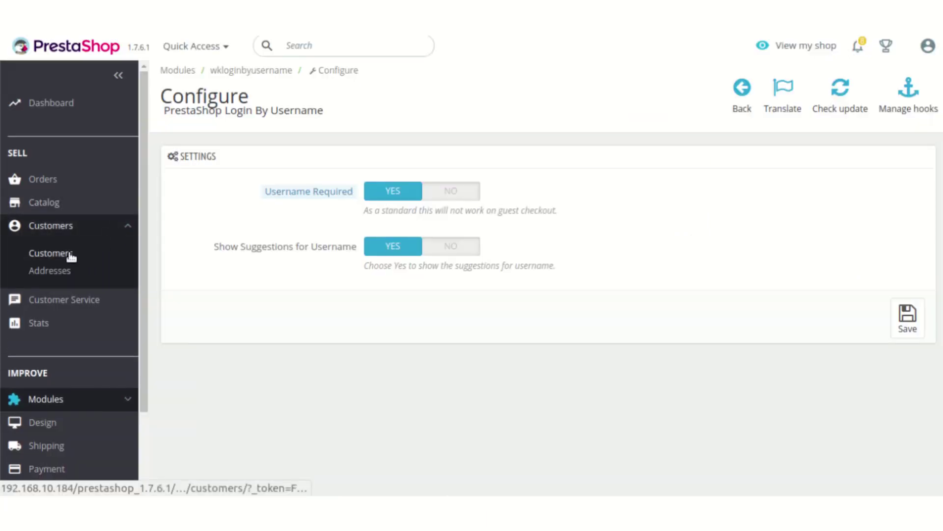
pyautogui.click(69, 252)
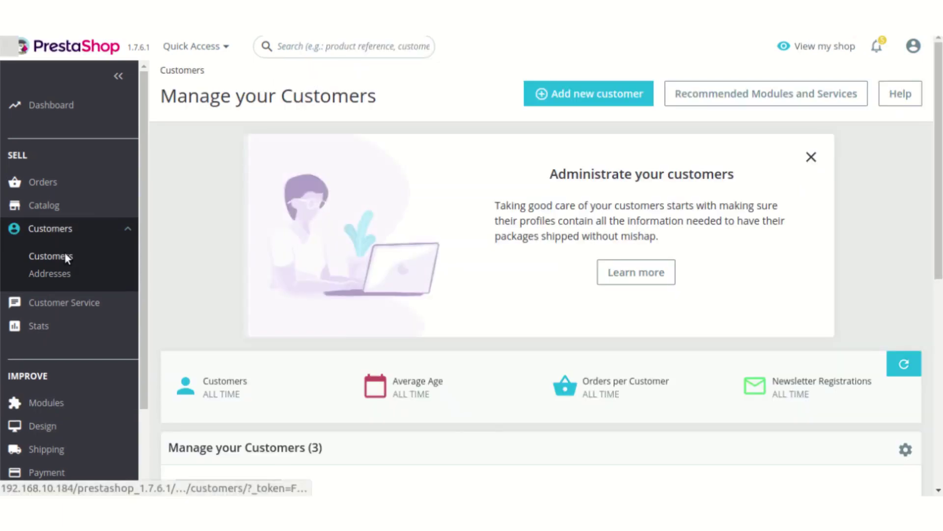
pyautogui.scroll(-7, 693, 301)
pyautogui.scroll(-2, 691, 296)
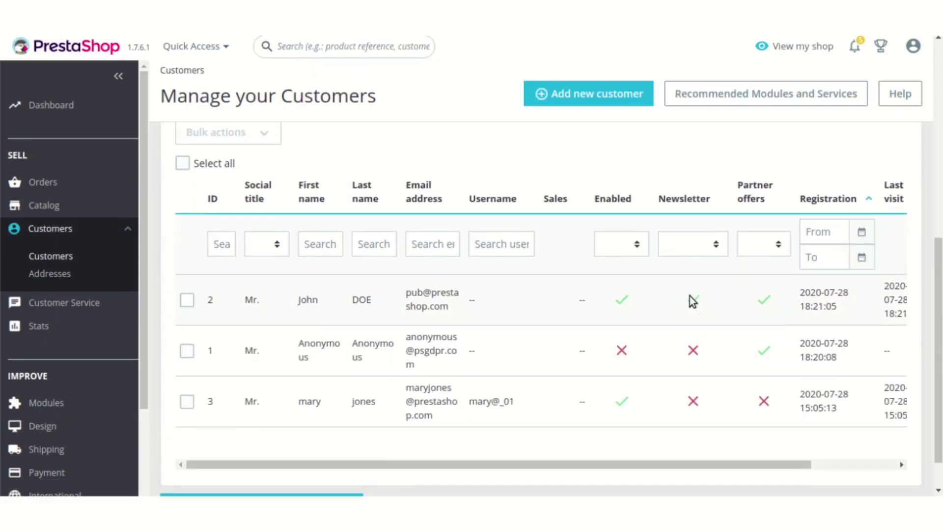
pyautogui.hotkey('ctrl', '-')
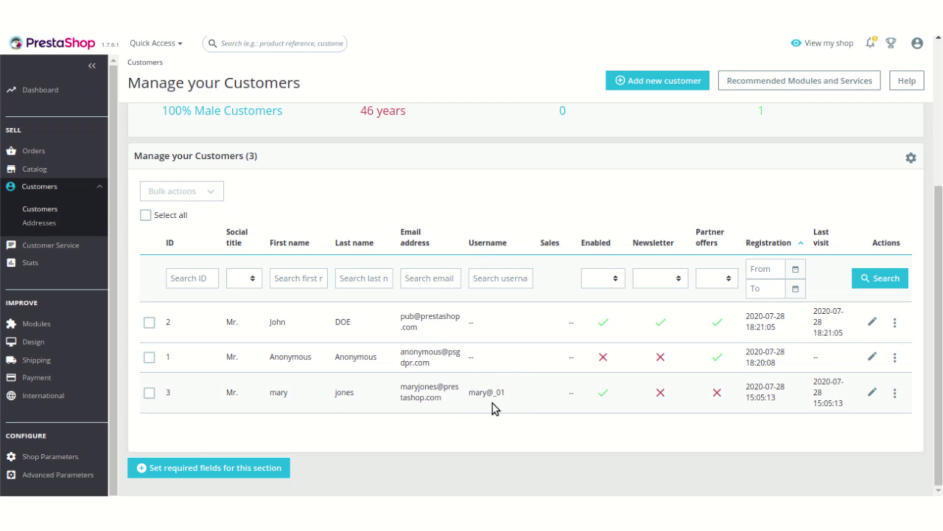
pyautogui.scroll(1, 615, 208)
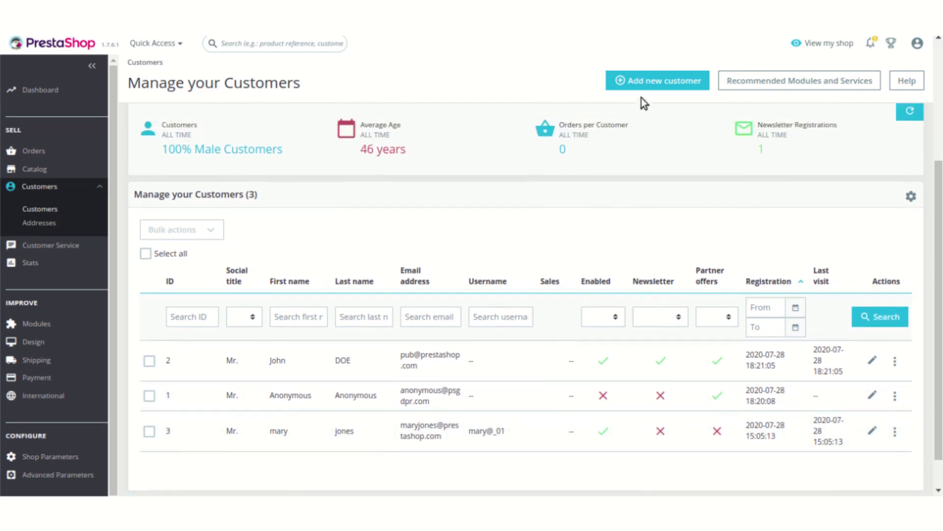
# - Start adding a new customer and review its Username field with suggestions like 433MyStore
pyautogui.click(651, 84)
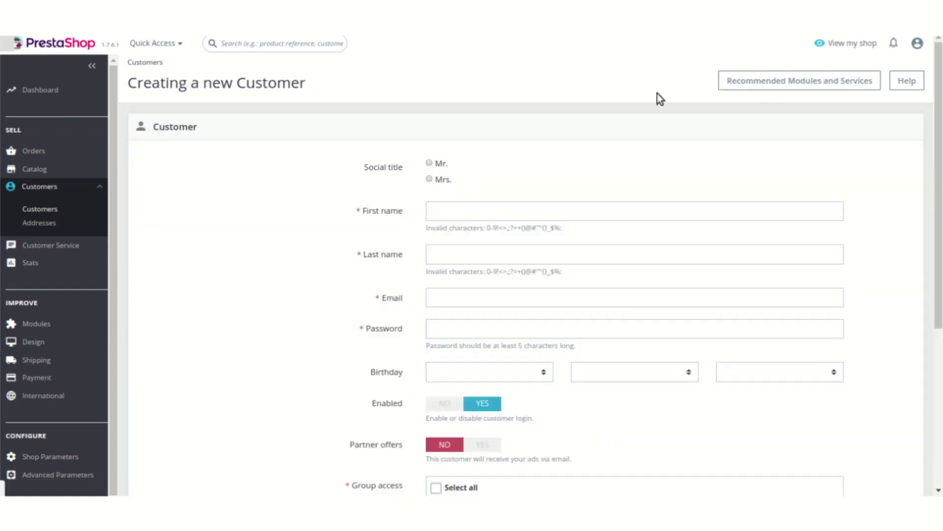
pyautogui.scroll(-3, 557, 241)
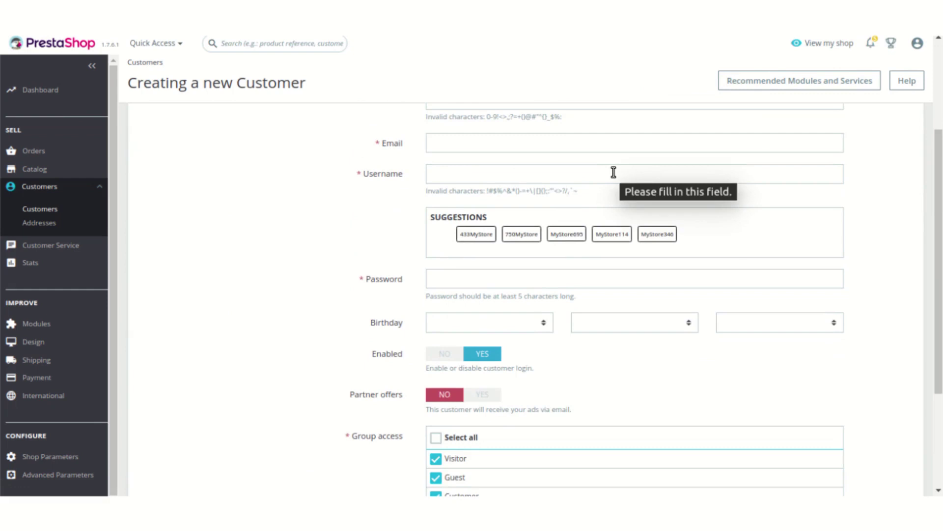
pyautogui.scroll(3, 614, 172)
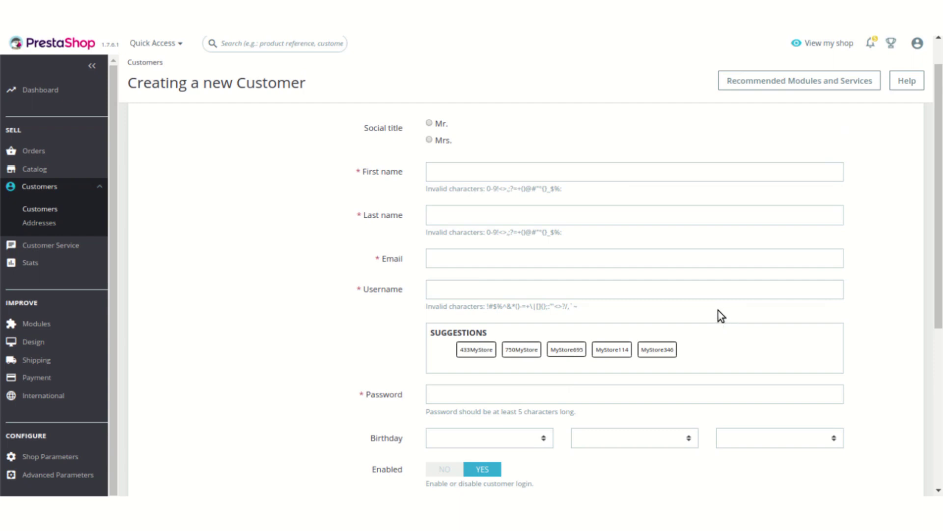
pyautogui.scroll(1, 718, 309)
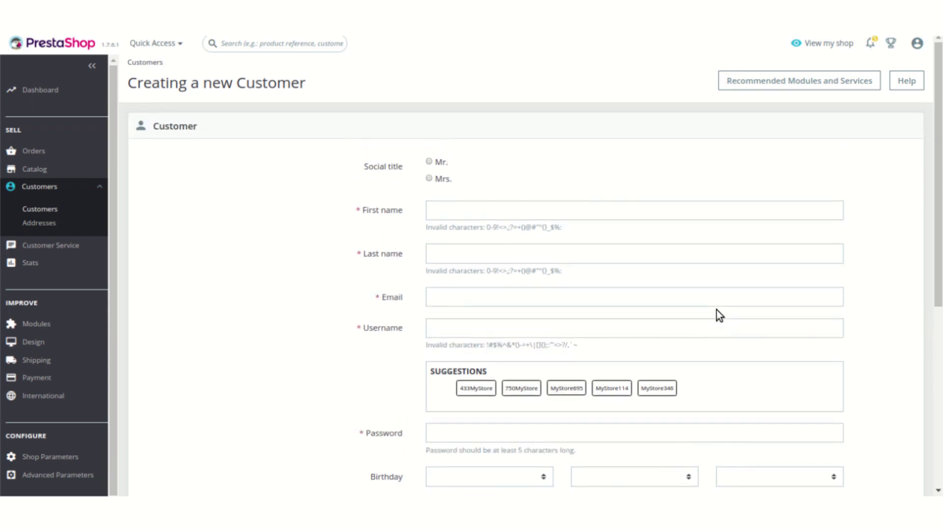